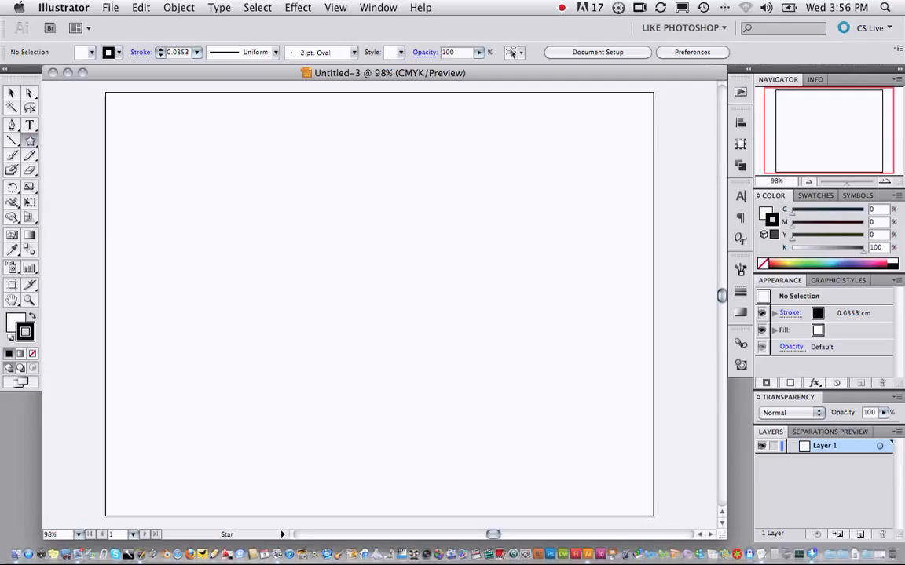
- Create a five-pointed star with radii of 25 pt and 50 pt near the artboard's centre, and enlarge it proportionally about its centre
{"action": "left_click", "coordinate": [374, 298]}
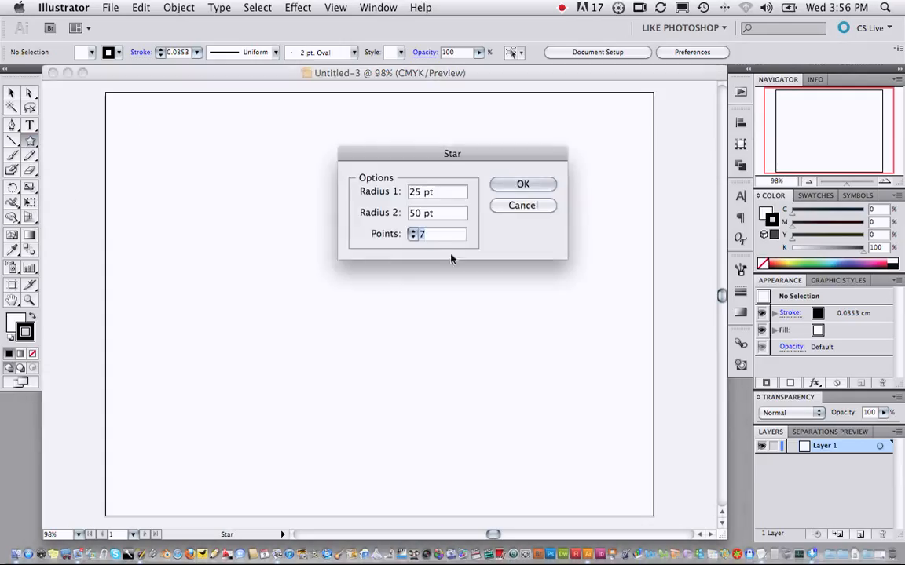
{"action": "left_click", "coordinate": [414, 239]}
{"action": "left_click", "coordinate": [521, 184]}
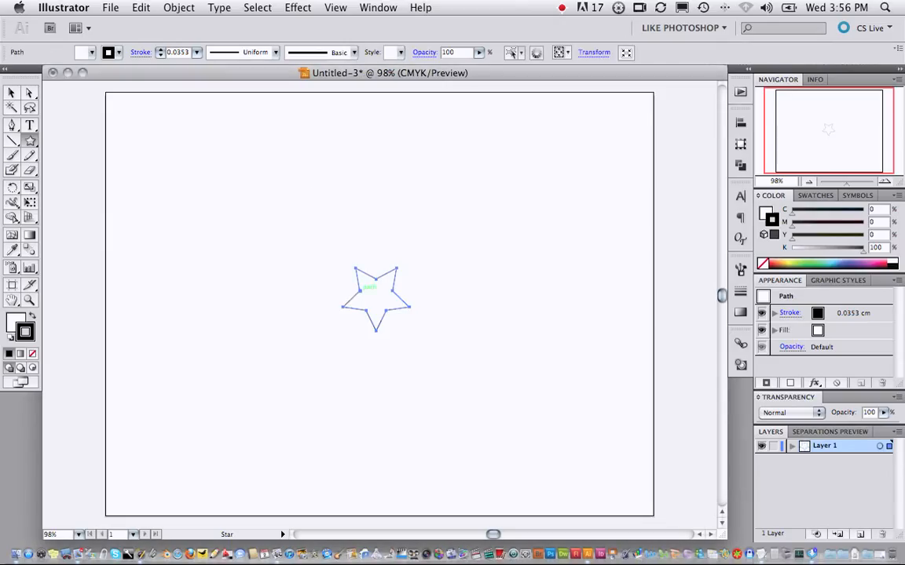
{"action": "left_click", "coordinate": [7, 93]}
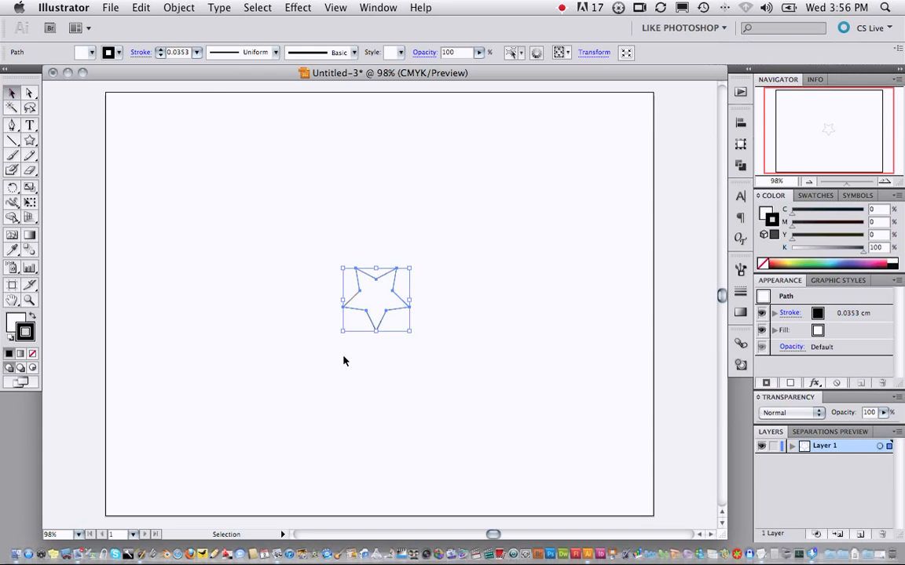
{"action": "left_click_drag", "start_coordinate": [411, 334], "coordinate": [496, 424]}
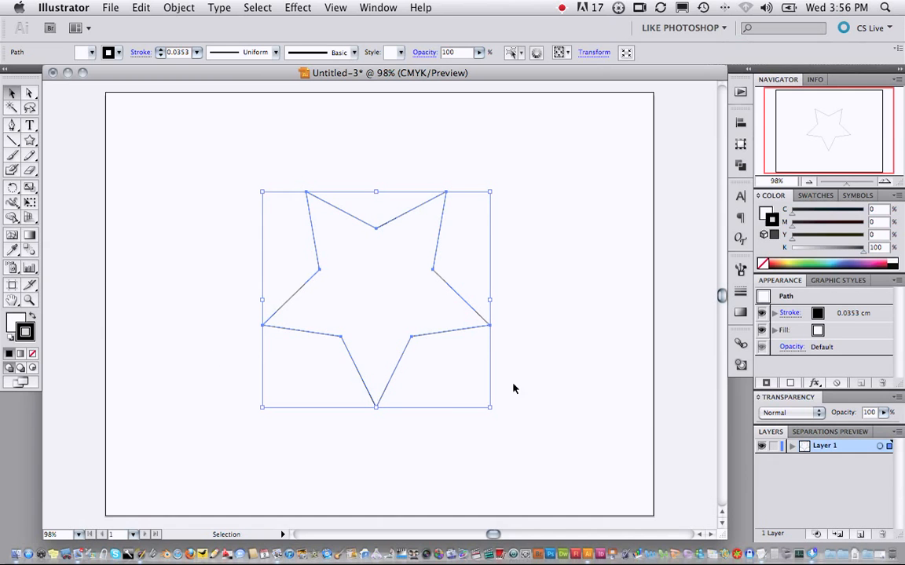
- Fill the star with green 08A304 and deselect it
{"action": "double_click", "coordinate": [13, 318]}
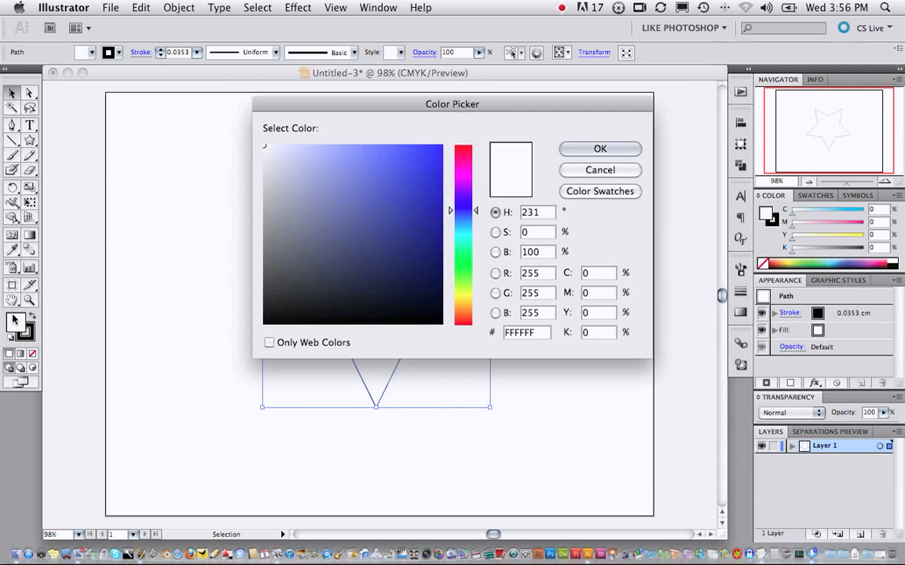
{"action": "left_click", "coordinate": [464, 268]}
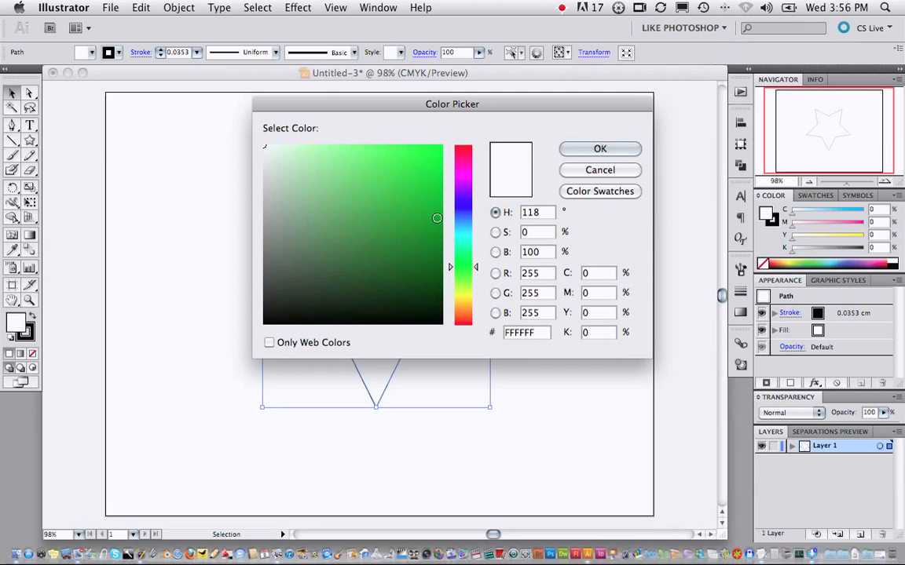
{"action": "left_click", "coordinate": [441, 210]}
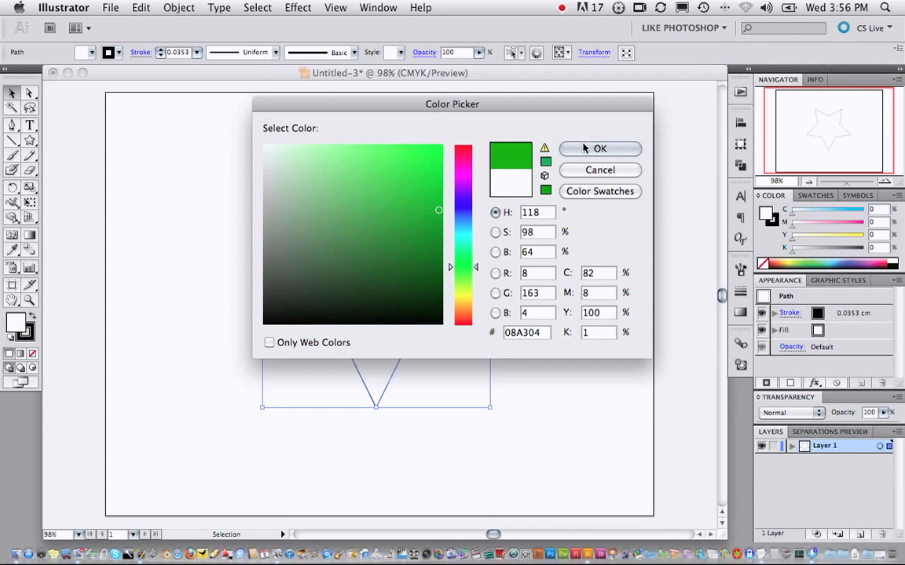
{"action": "left_click", "coordinate": [575, 148]}
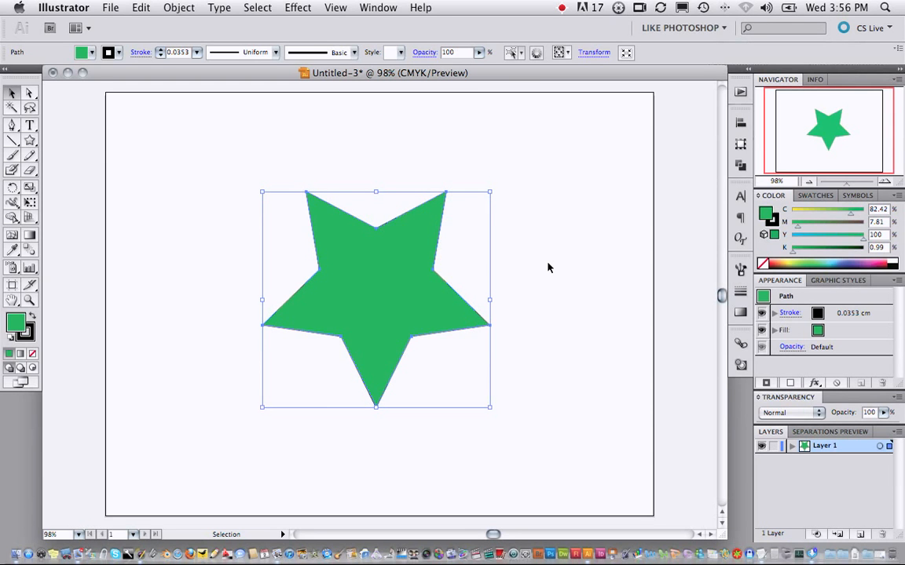
{"action": "scroll", "coordinate": [547, 263], "scroll_direction": "right", "scroll_amount": 1}
{"action": "scroll", "coordinate": [547, 263], "scroll_direction": "up", "scroll_amount": 1}
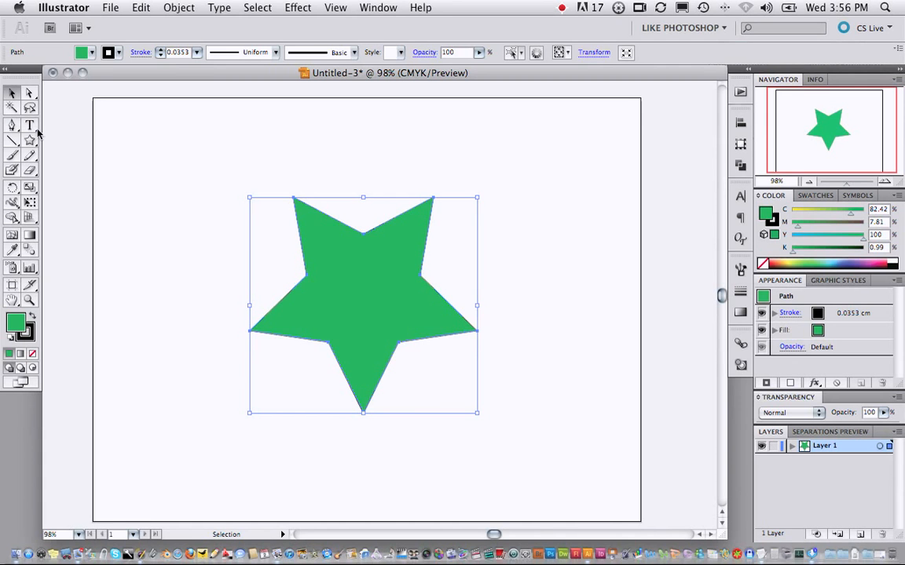
{"action": "left_click", "coordinate": [164, 121]}
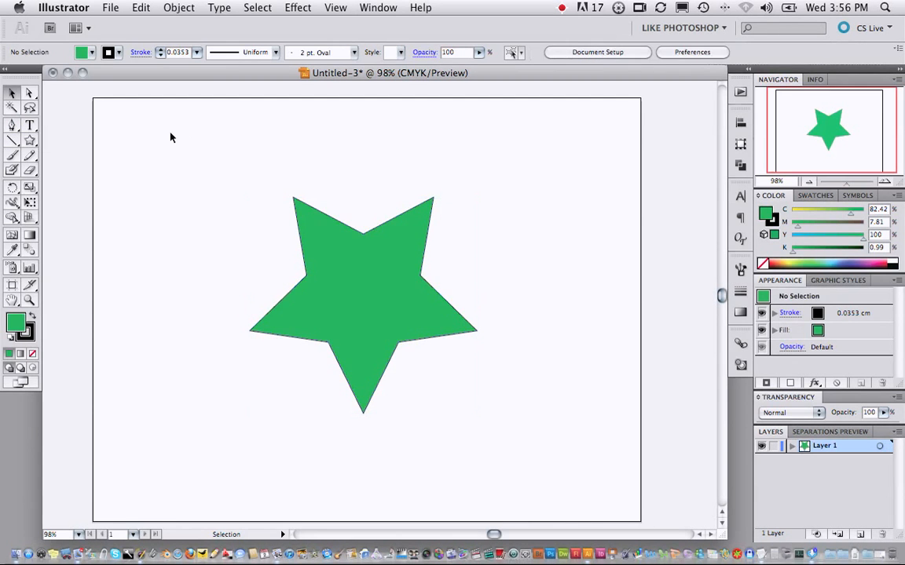
- Round the star's two upper tips and two side tips into leaf lobes with the Convert Anchor Point tool, keeping the bottom tip pointed
{"action": "left_click_drag", "start_coordinate": [12, 125], "coordinate": [100, 173]}
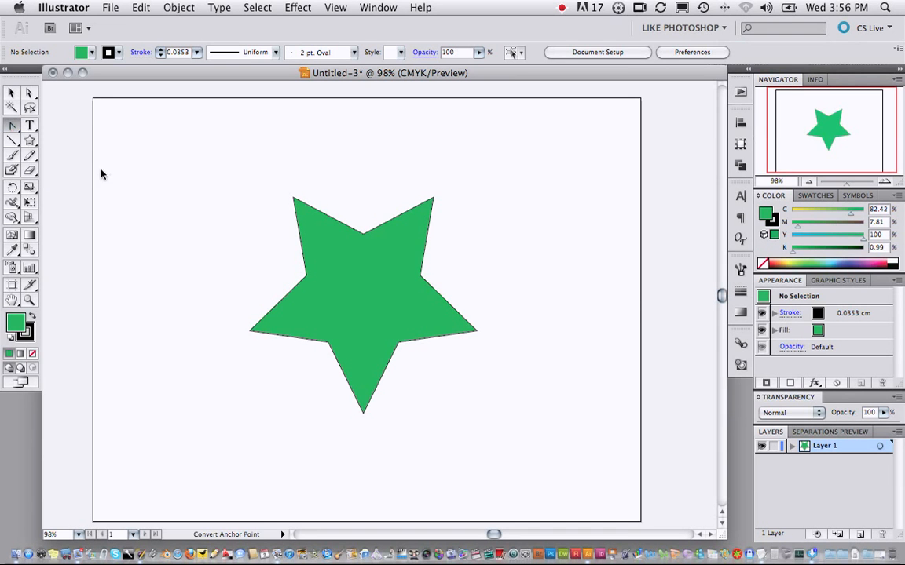
{"action": "left_click", "coordinate": [11, 92]}
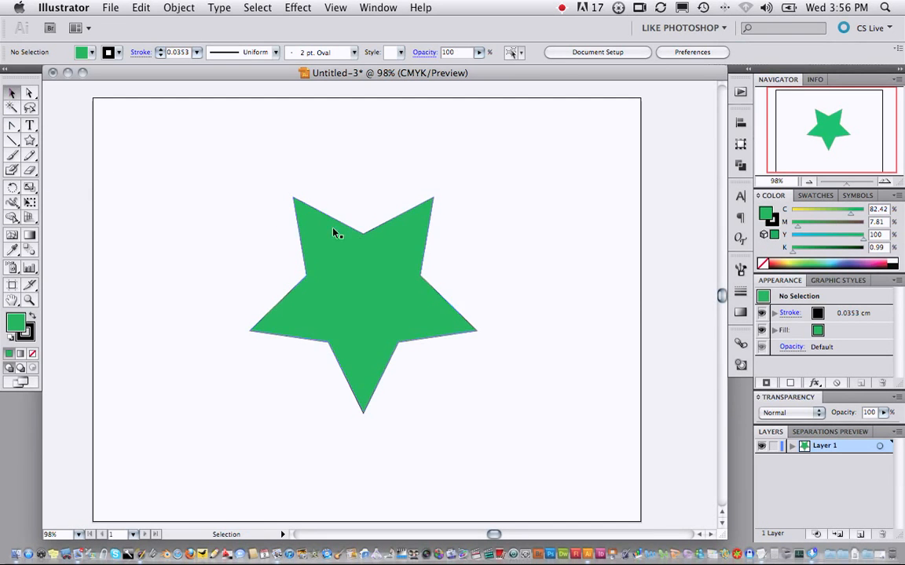
{"action": "left_click", "coordinate": [313, 229]}
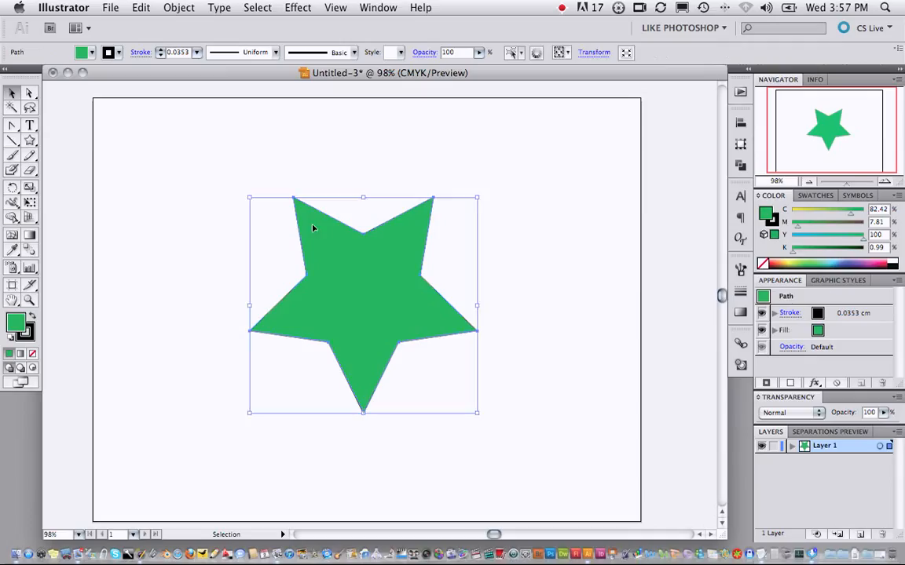
{"action": "left_click", "coordinate": [11, 127]}
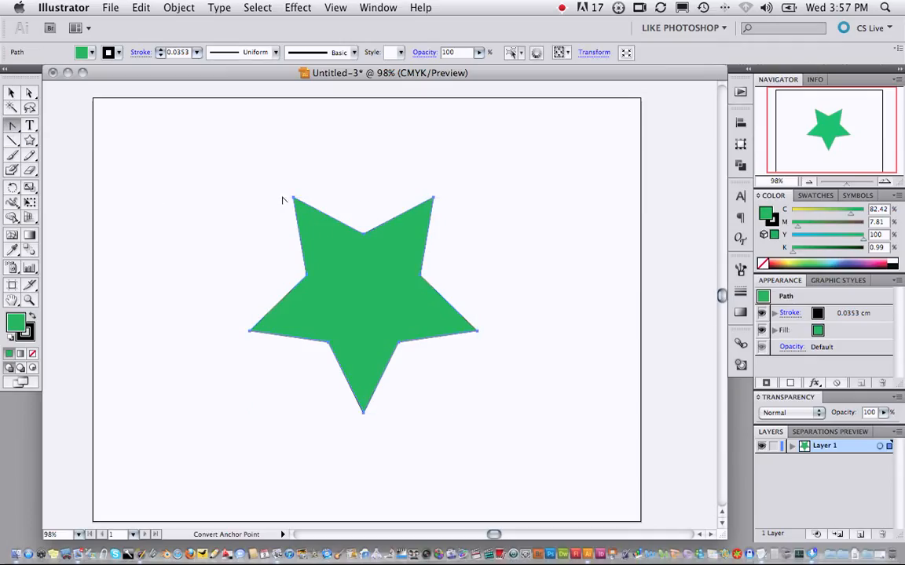
{"action": "left_click_drag", "start_coordinate": [292, 198], "coordinate": [362, 147]}
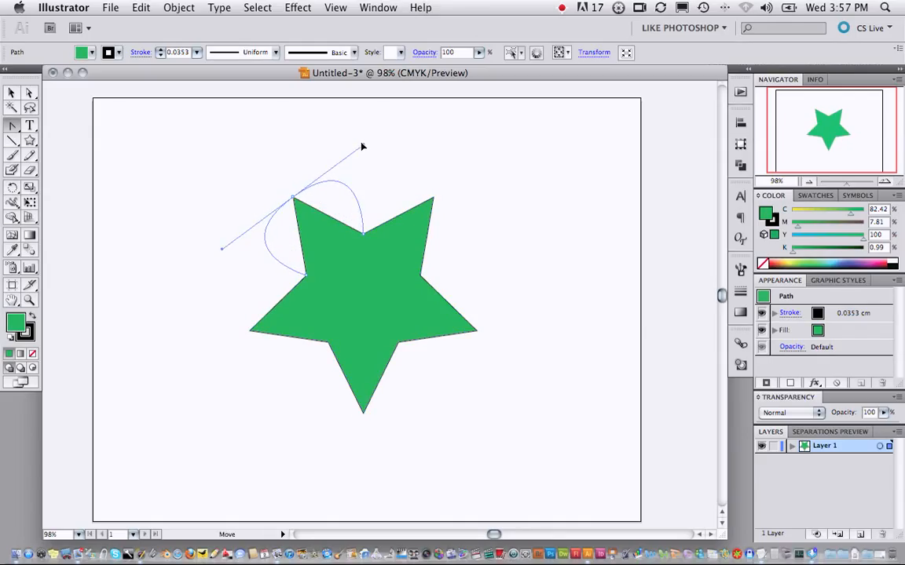
{"action": "left_click_drag", "start_coordinate": [433, 198], "coordinate": [500, 260]}
{"action": "left_click_drag", "start_coordinate": [476, 330], "coordinate": [448, 402]}
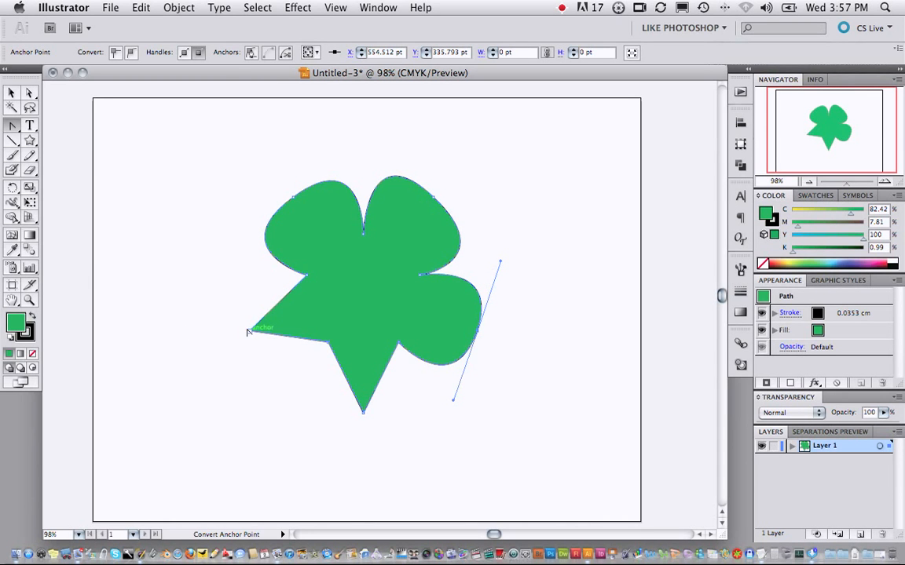
{"action": "left_click_drag", "start_coordinate": [249, 330], "coordinate": [216, 256]}
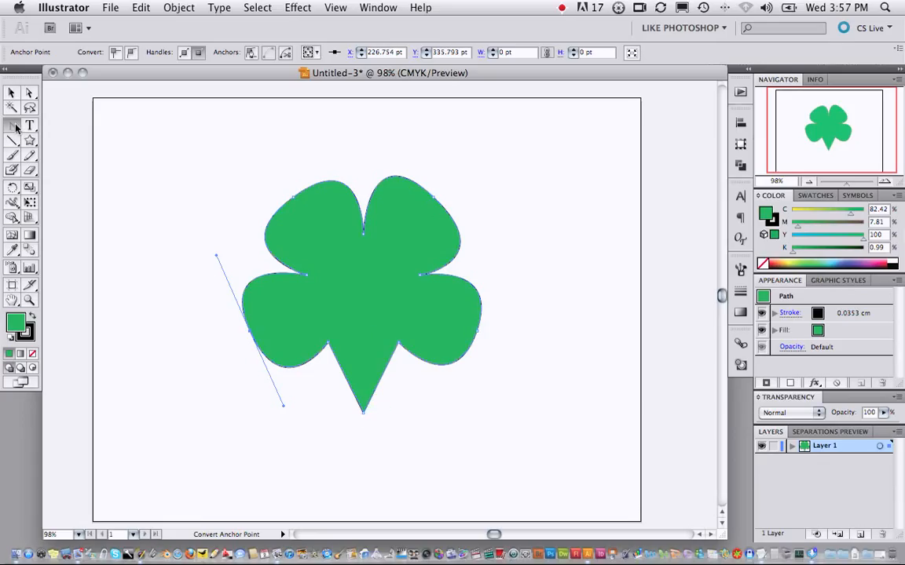
- Add an anchor point near the bottom tip and reposition the surrounding anchors to form a narrow, flat-ended clover stem
{"action": "left_click_drag", "start_coordinate": [15, 128], "coordinate": [41, 124]}
{"action": "left_click", "coordinate": [373, 393]}
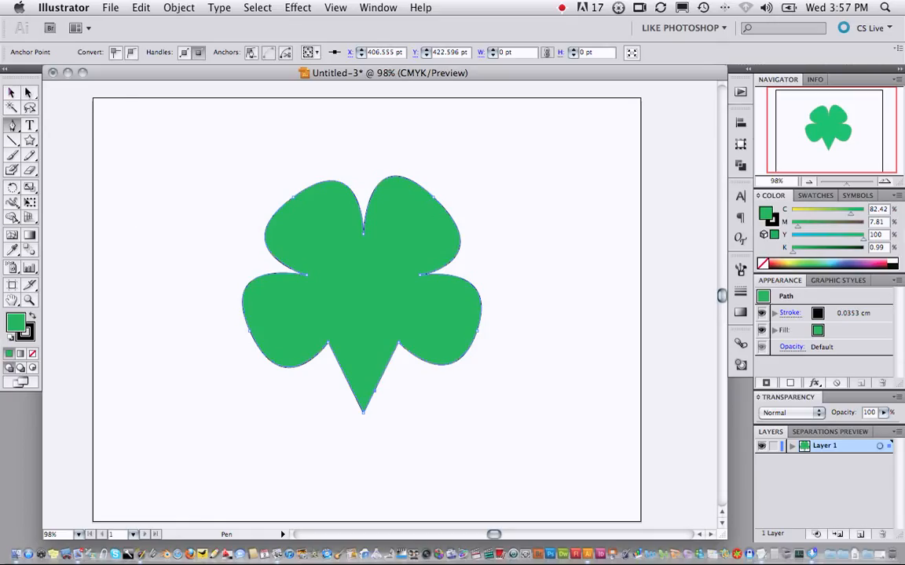
{"action": "left_click", "coordinate": [29, 93]}
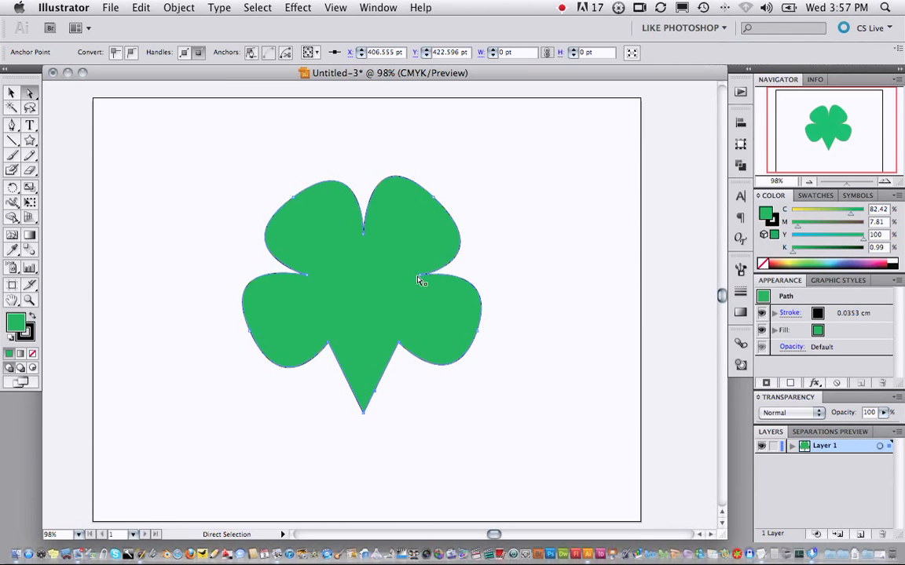
{"action": "left_click", "coordinate": [397, 344]}
{"action": "left_click_drag", "start_coordinate": [396, 343], "coordinate": [355, 340]}
{"action": "left_click_drag", "start_coordinate": [373, 392], "coordinate": [369, 413]}
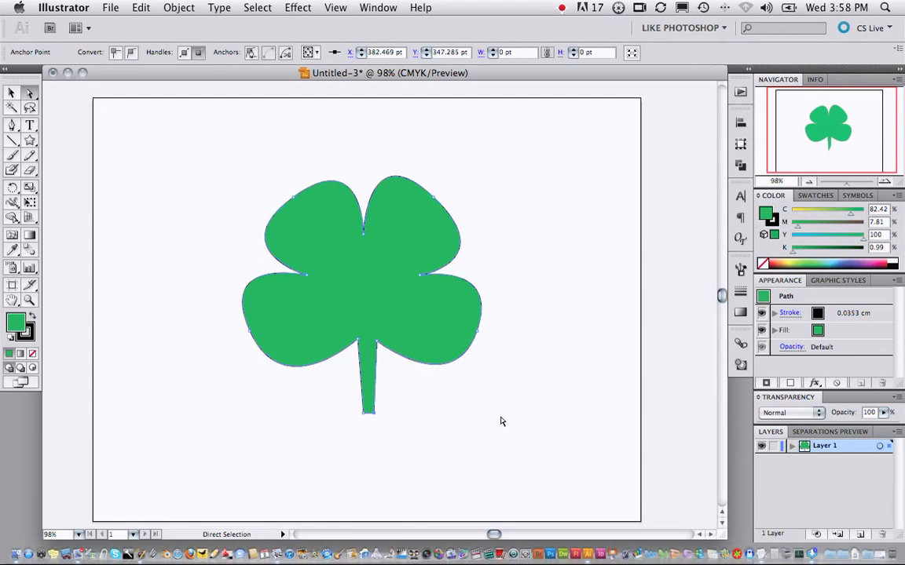
- Move the whole clover slightly down on the artboard and deselect it
{"action": "left_click", "coordinate": [11, 93]}
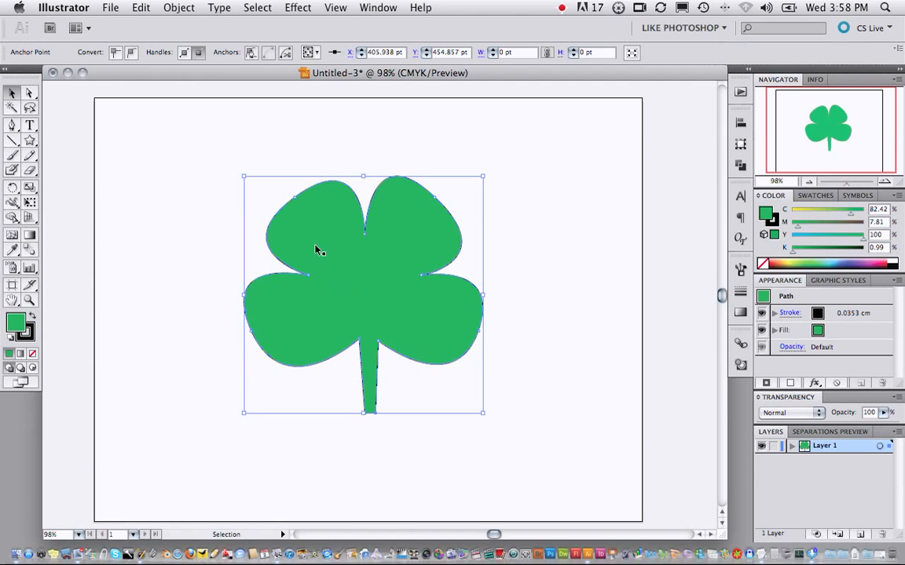
{"action": "left_click_drag", "start_coordinate": [374, 282], "coordinate": [375, 298]}
{"action": "left_click", "coordinate": [584, 300]}
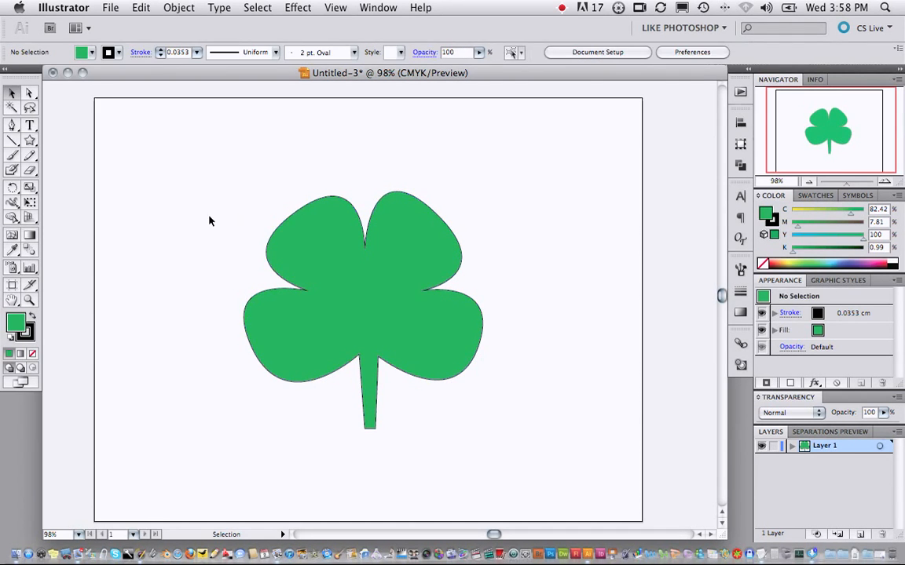
- Draw a circle with the Ellipse tool that encloses the whole clover, and set its fill to none
{"action": "left_click", "coordinate": [29, 140]}
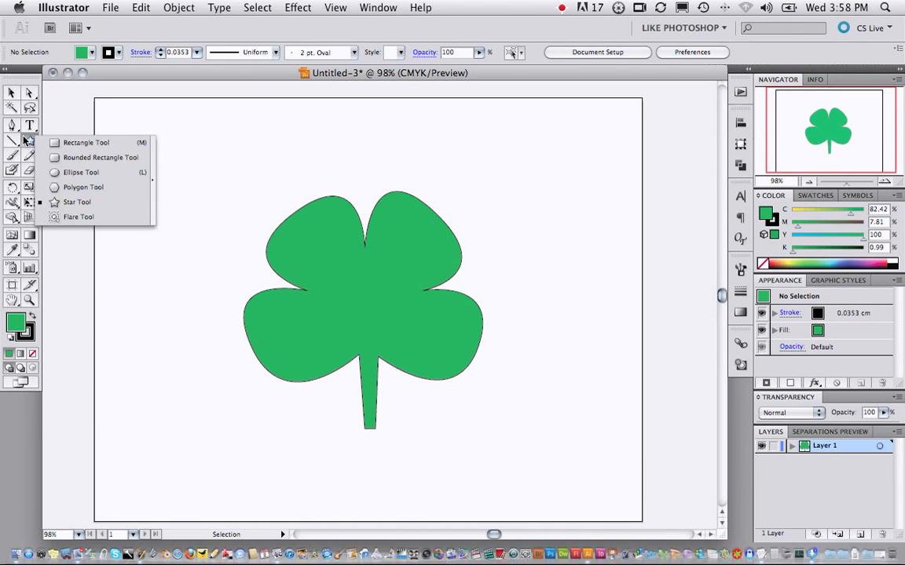
{"action": "left_click", "coordinate": [88, 172]}
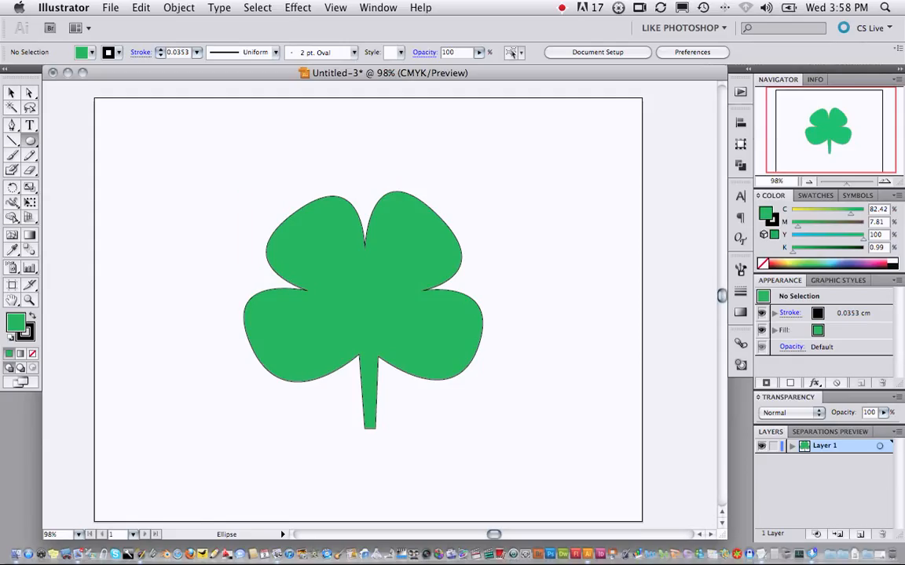
{"action": "scroll", "coordinate": [406, 311], "scroll_direction": "left", "scroll_amount": 5}
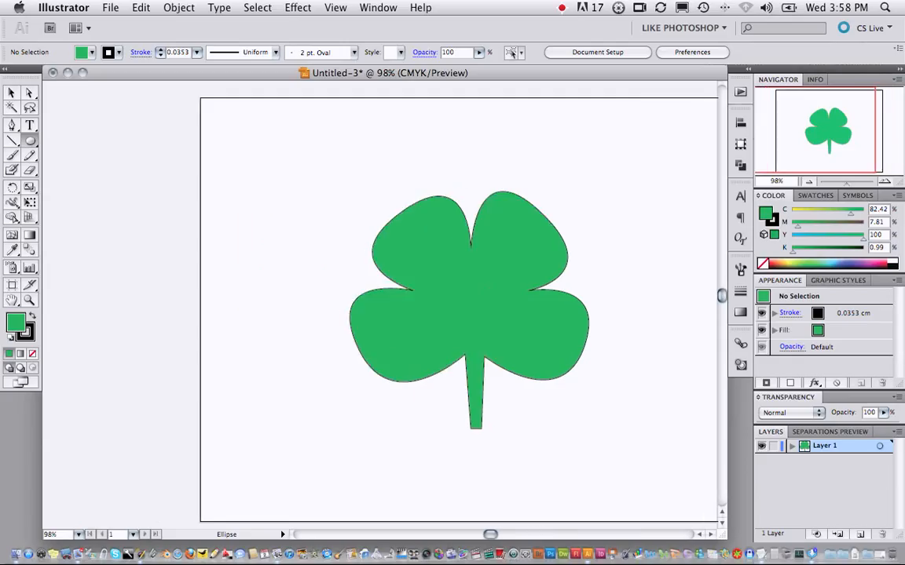
{"action": "left_click", "coordinate": [201, 170]}
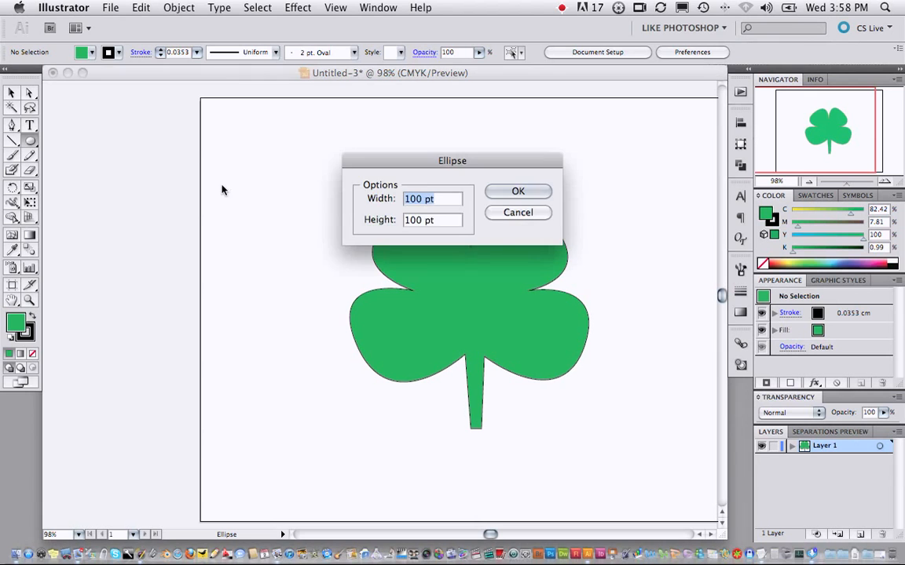
{"action": "left_click", "coordinate": [517, 213]}
{"action": "left_click_drag", "start_coordinate": [324, 176], "coordinate": [611, 471]}
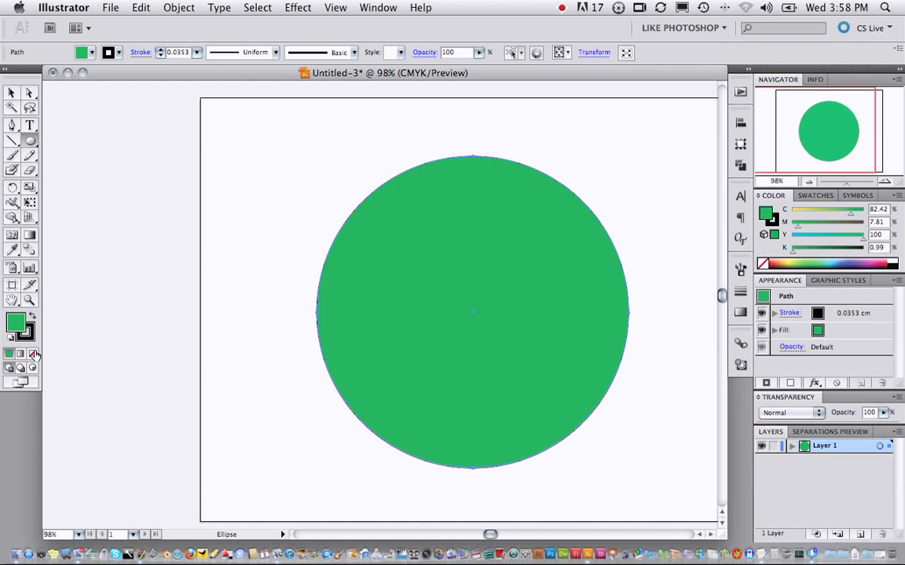
{"action": "left_click", "coordinate": [34, 355]}
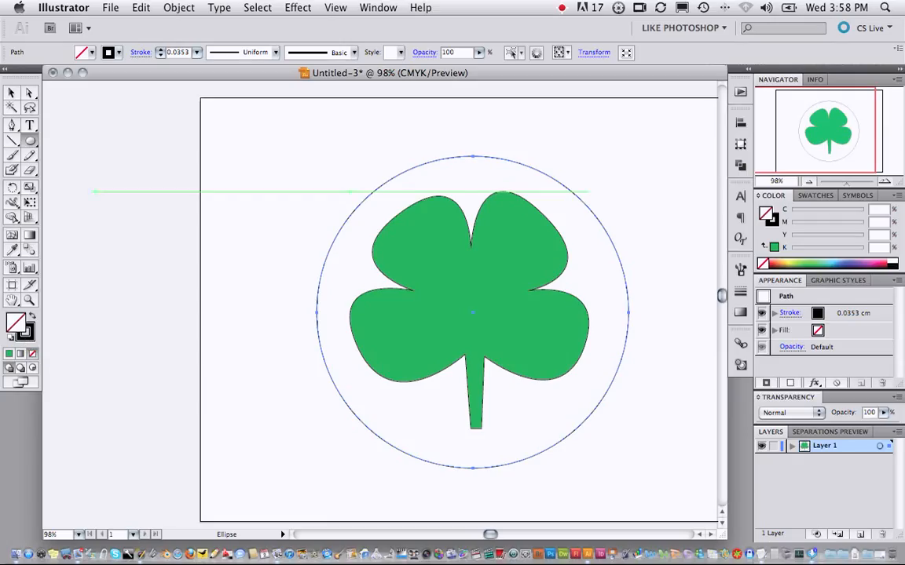
- Add the text "Mr. Fuj's Irish Pub" along the circle with the Type on a Path tool, starting at its upper-left arc
{"action": "left_click", "coordinate": [31, 125]}
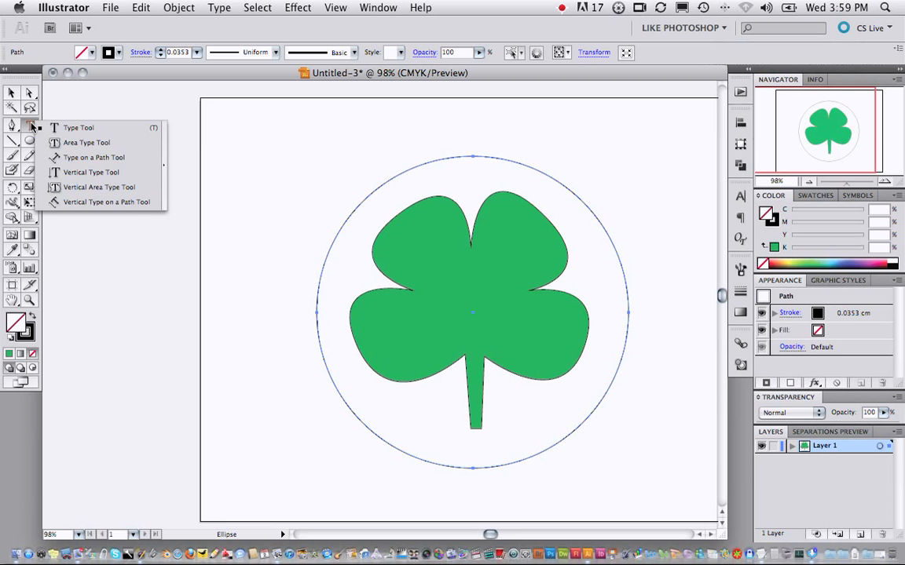
{"action": "left_click", "coordinate": [65, 158]}
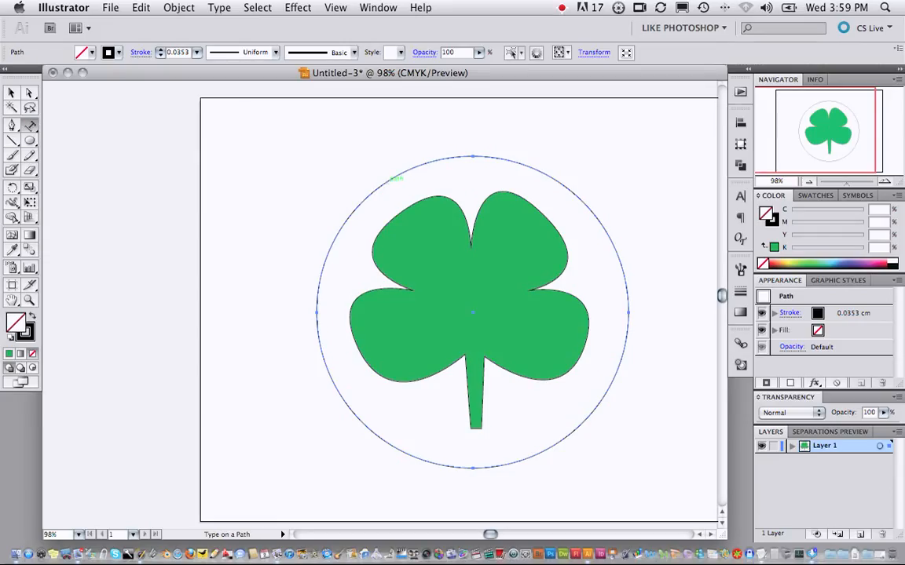
{"action": "left_click", "coordinate": [390, 180]}
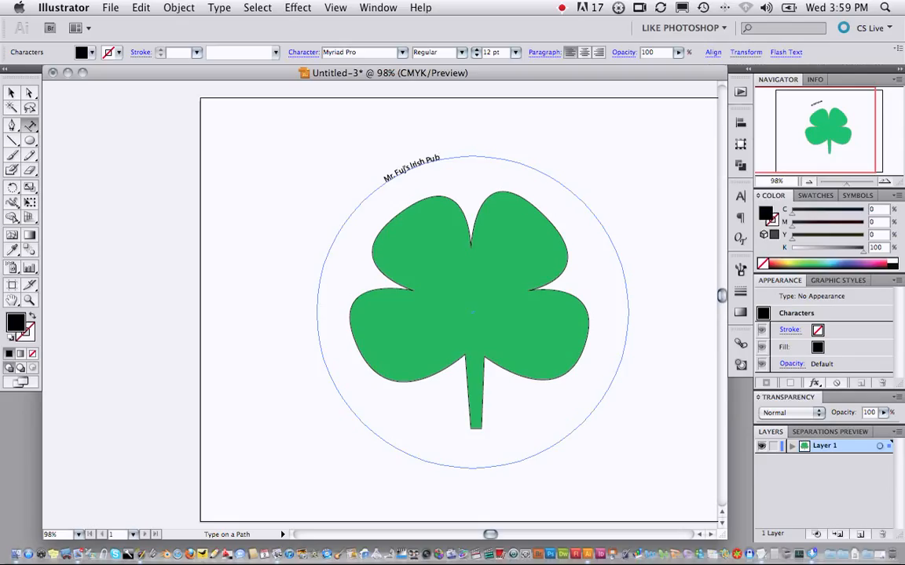
- Select all of the pub name text on the circle and set it to 48 pt with the Bold font style
{"action": "left_click_drag", "start_coordinate": [441, 159], "coordinate": [387, 180]}
{"action": "left_click", "coordinate": [386, 180]}
{"action": "key", "text": "super+a"}
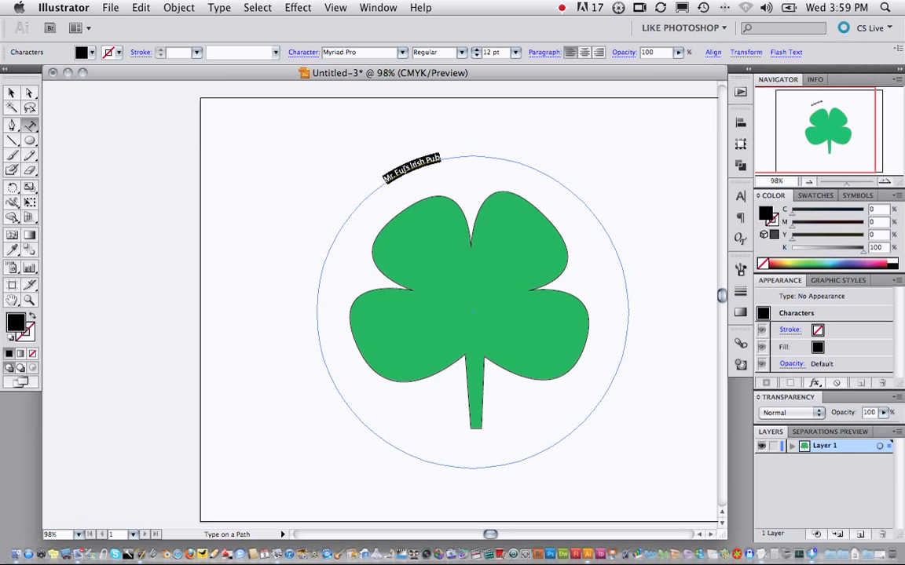
{"action": "left_click", "coordinate": [515, 52]}
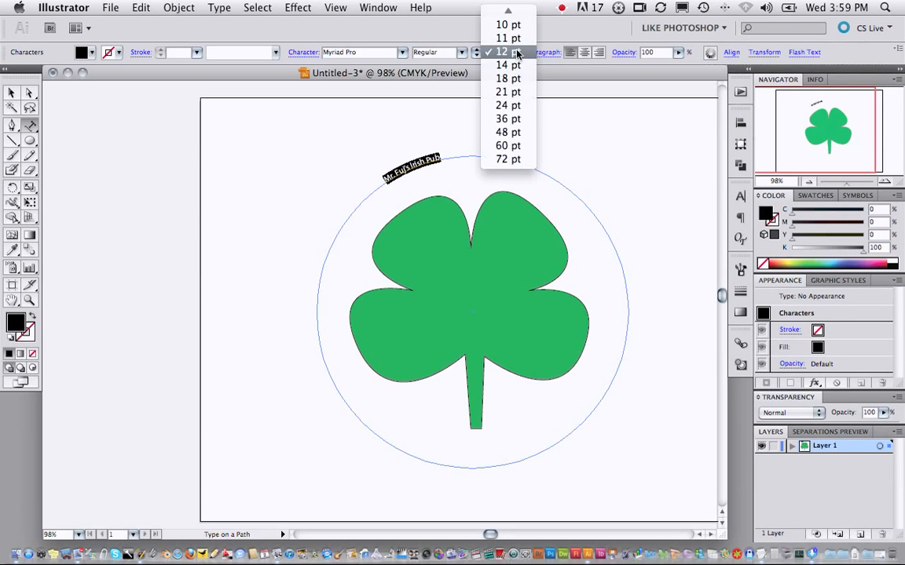
{"action": "left_click", "coordinate": [516, 120]}
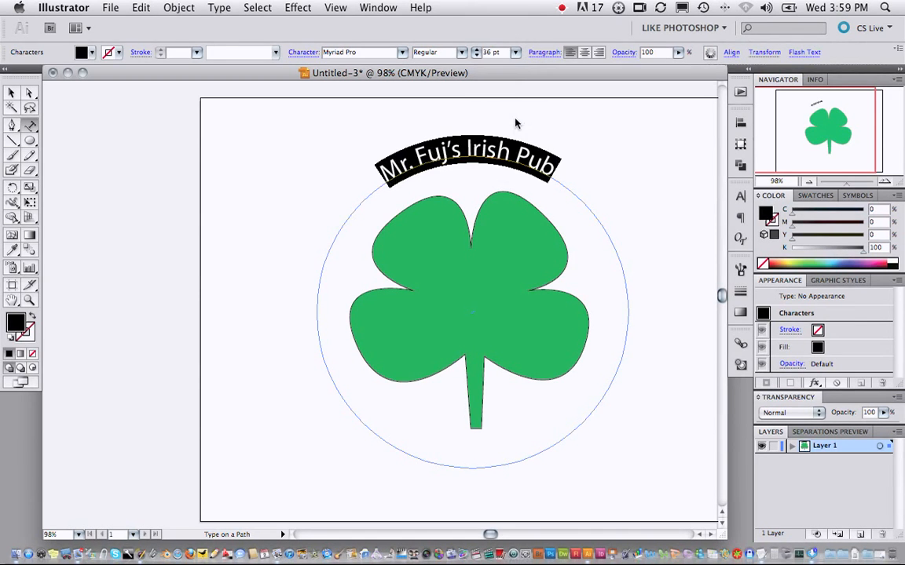
{"action": "left_click", "coordinate": [515, 53]}
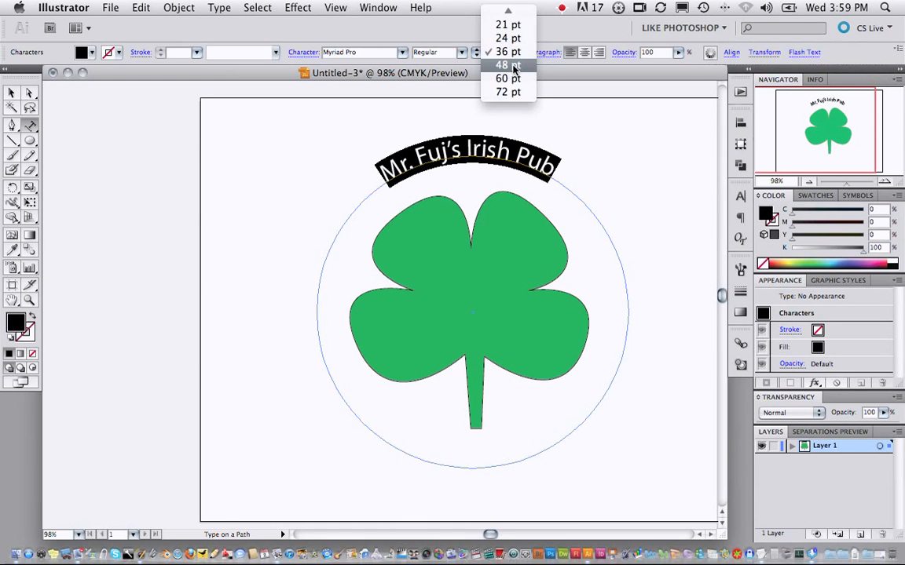
{"action": "left_click", "coordinate": [515, 66]}
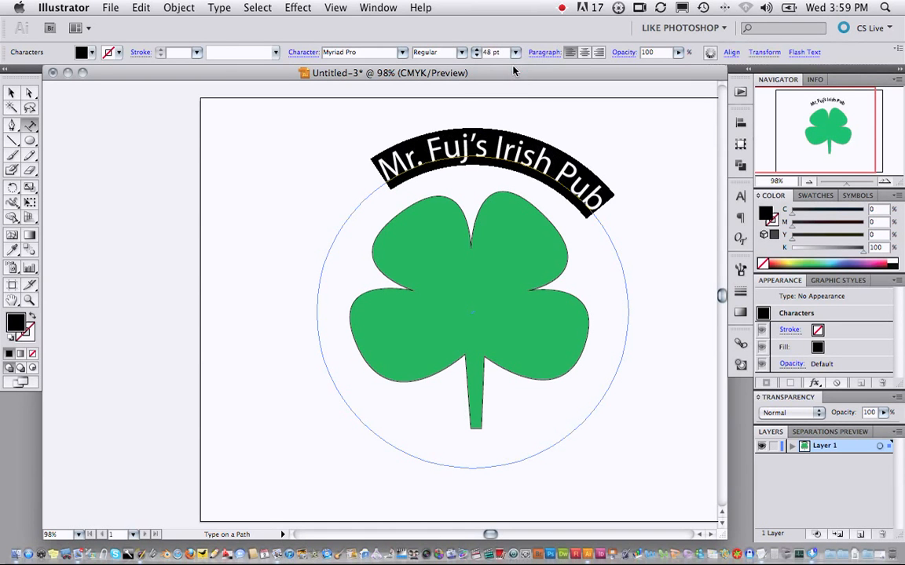
{"action": "left_click", "coordinate": [461, 52]}
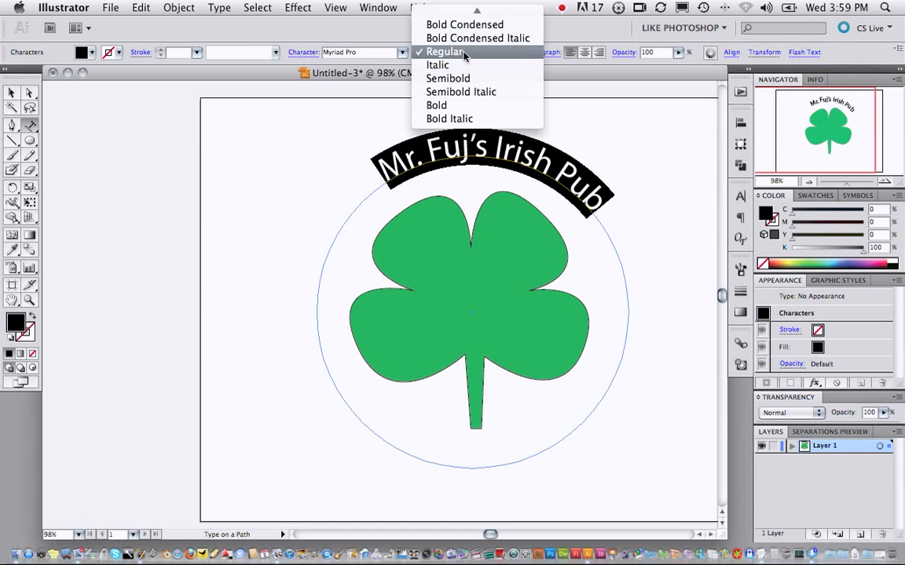
{"action": "left_click", "coordinate": [460, 105]}
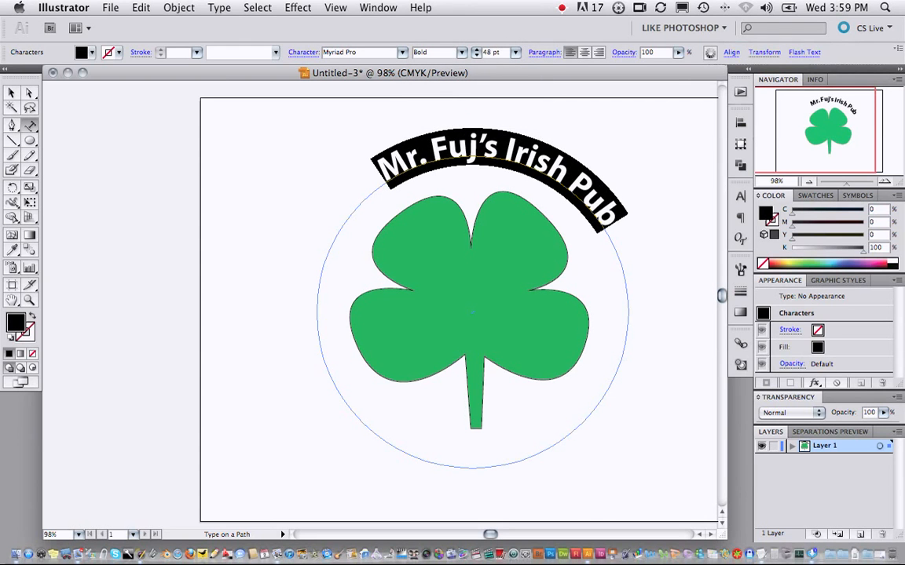
- Slide the pub name along the circle until it is centred above the clover, and deselect it
{"action": "left_click", "coordinate": [11, 92]}
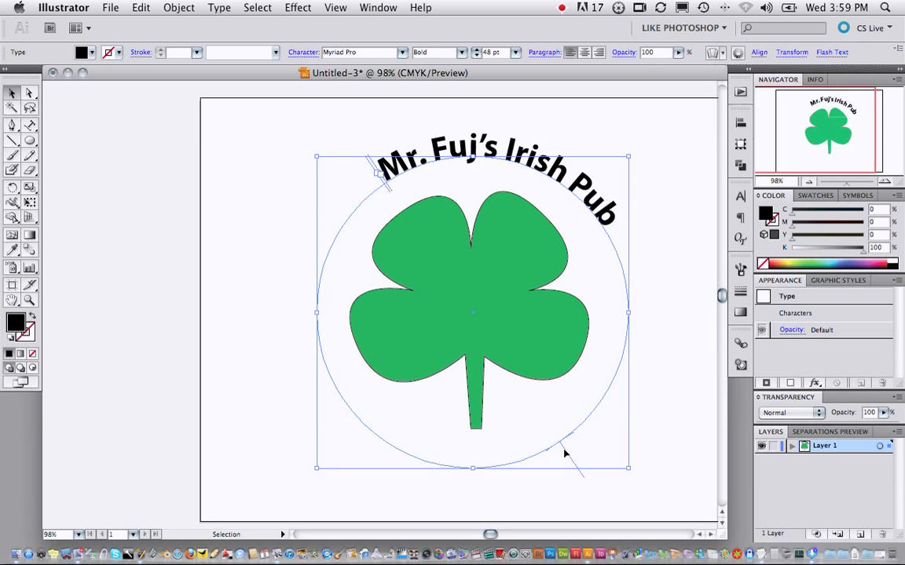
{"action": "left_click_drag", "start_coordinate": [564, 453], "coordinate": [642, 478]}
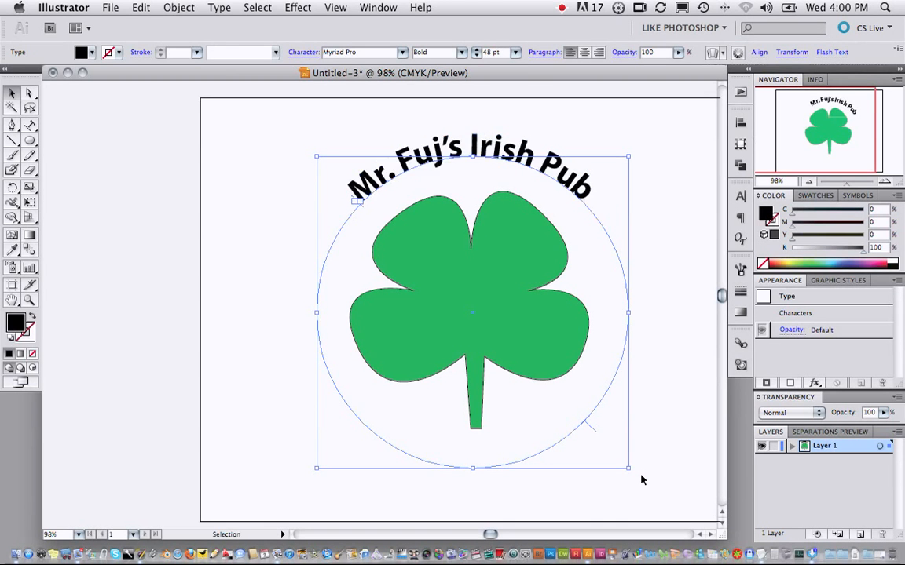
{"action": "left_click", "coordinate": [683, 391]}
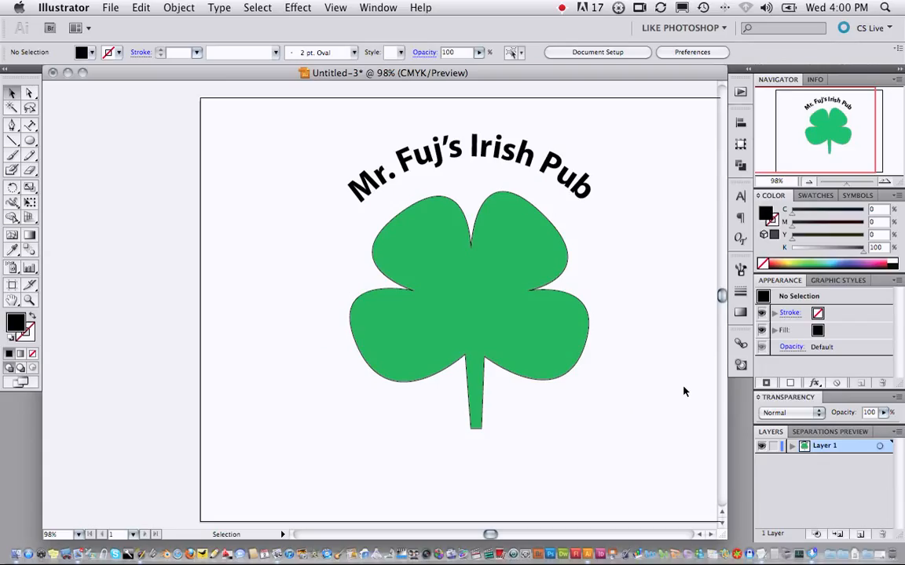